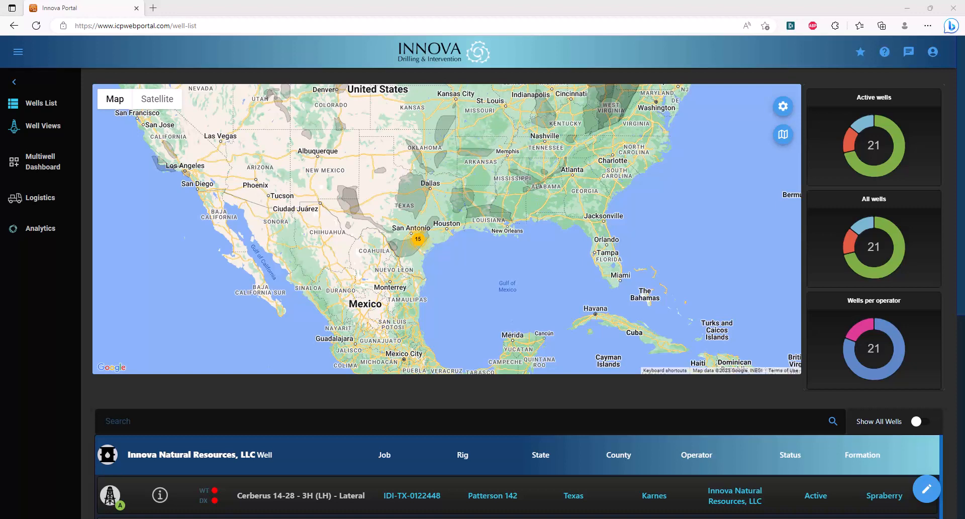
- Go through the main menu's User Management section to the Units page listing US, Metric, API, Metric-Mixed and Canada
left_click(18, 52)
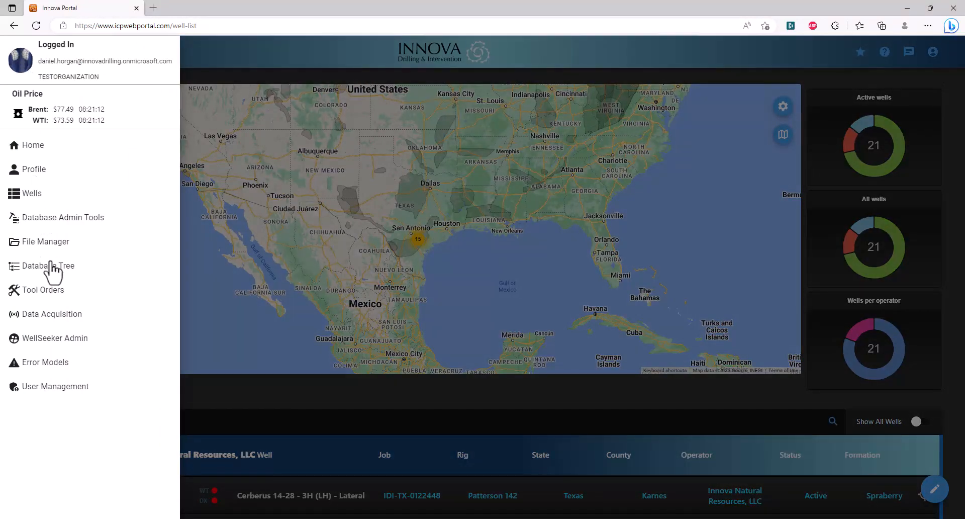
left_click(53, 391)
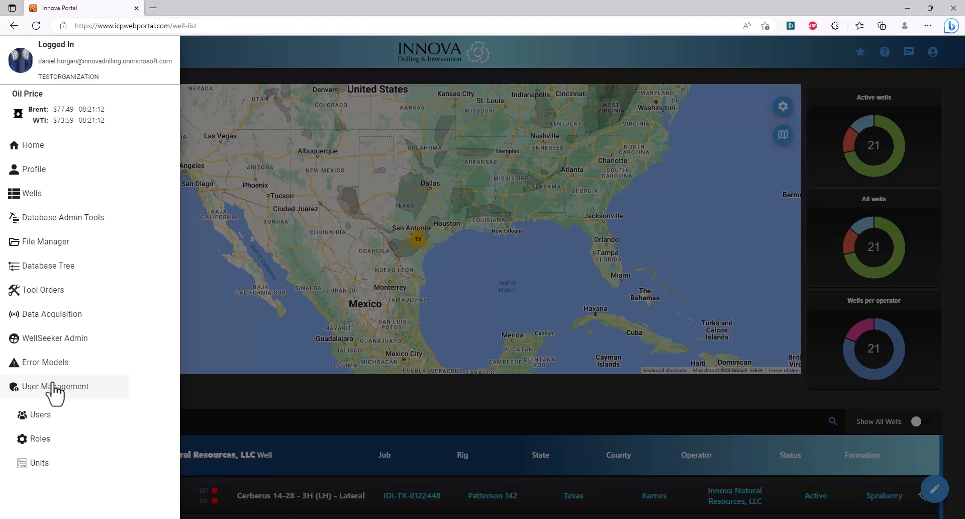
left_click(50, 465)
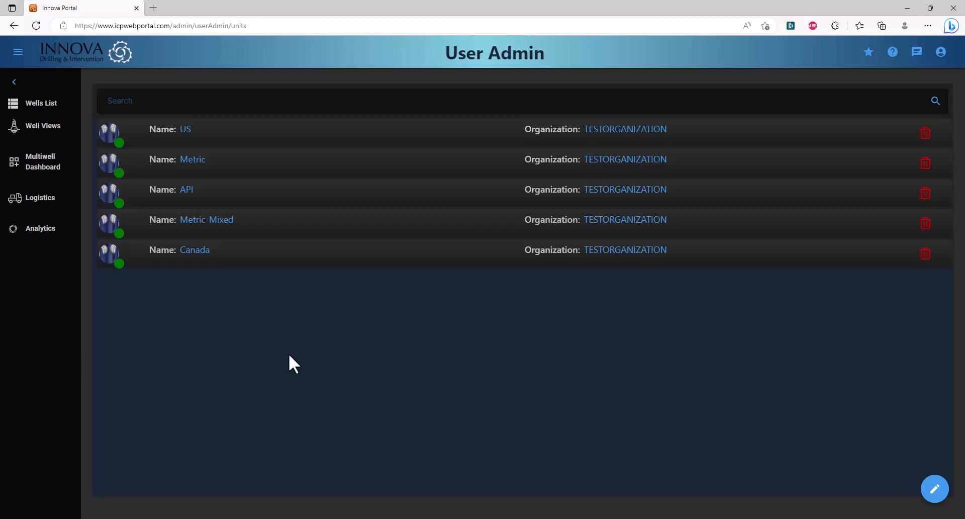
mouse_move(935, 490)
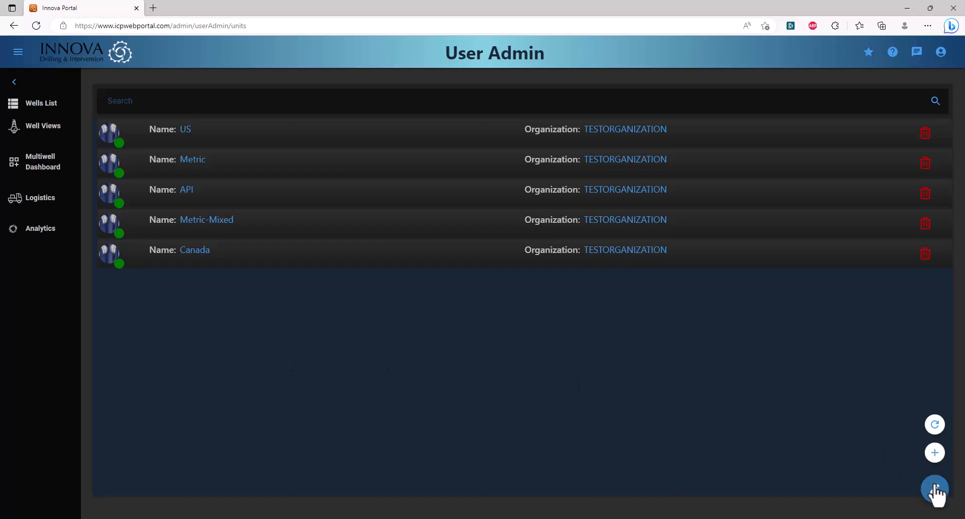
left_click(936, 452)
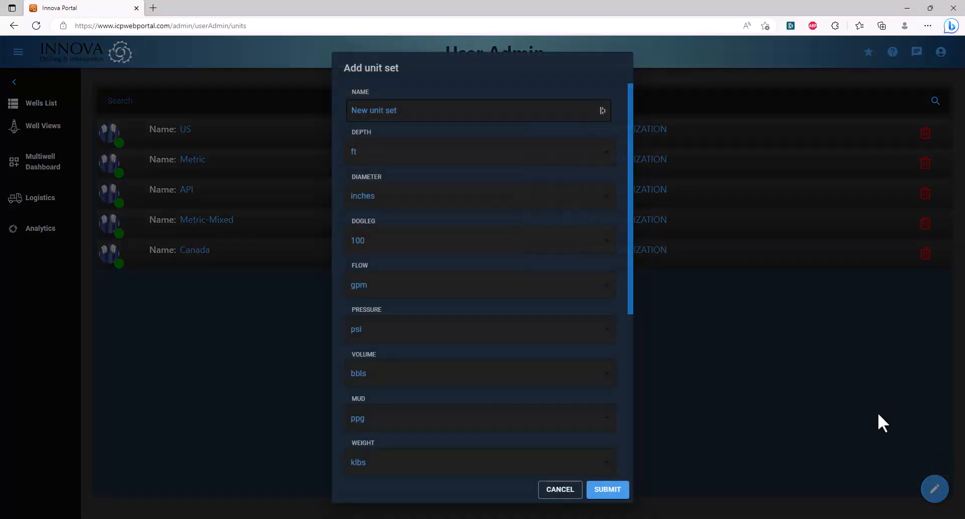
left_click(417, 110)
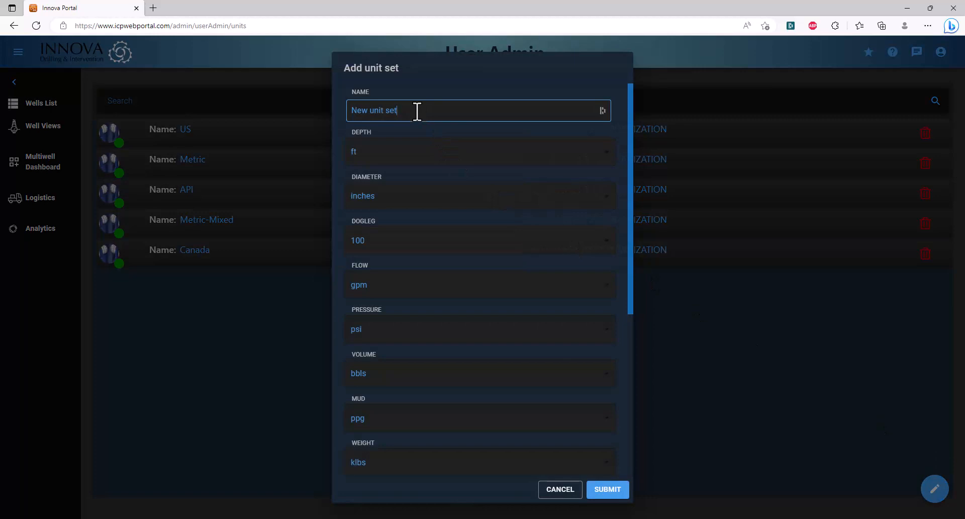
type("1")
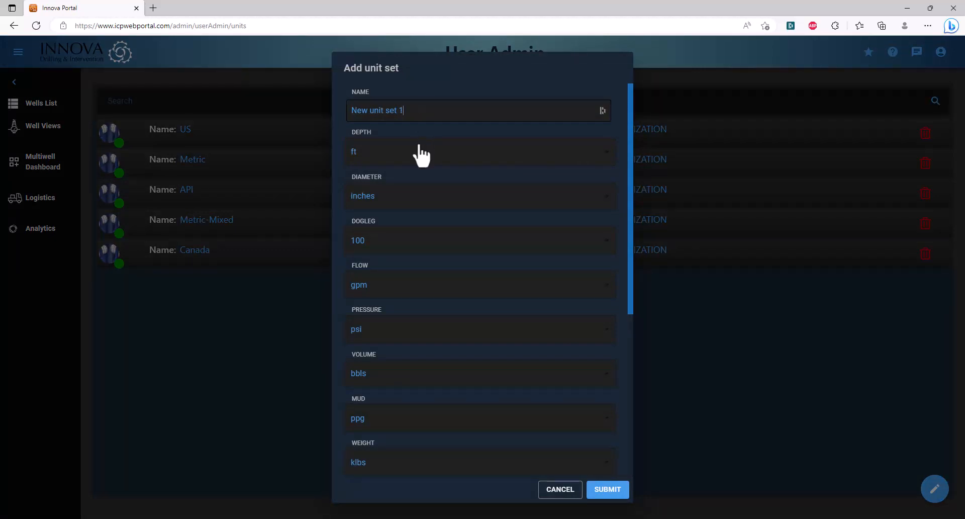
scroll(420, 233, "down", 4)
scroll(413, 266, "down", 2)
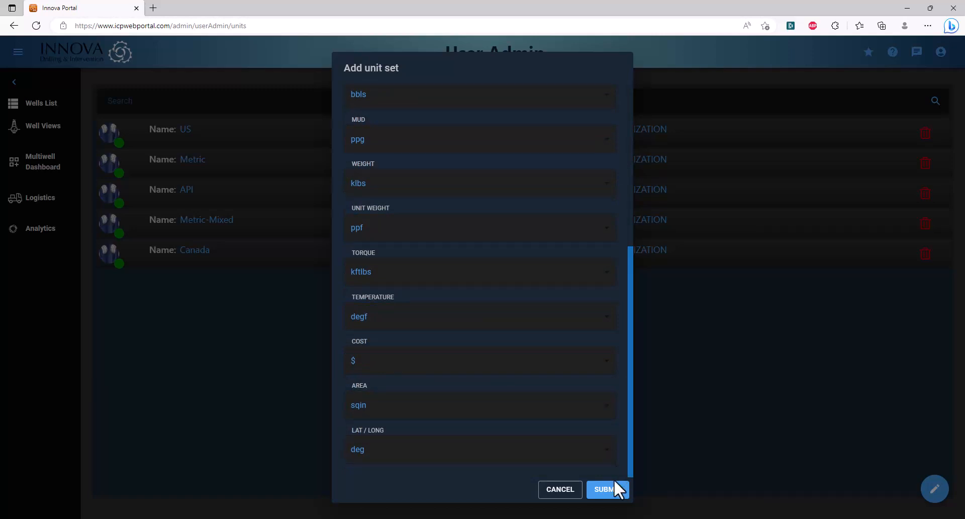
left_click(611, 492)
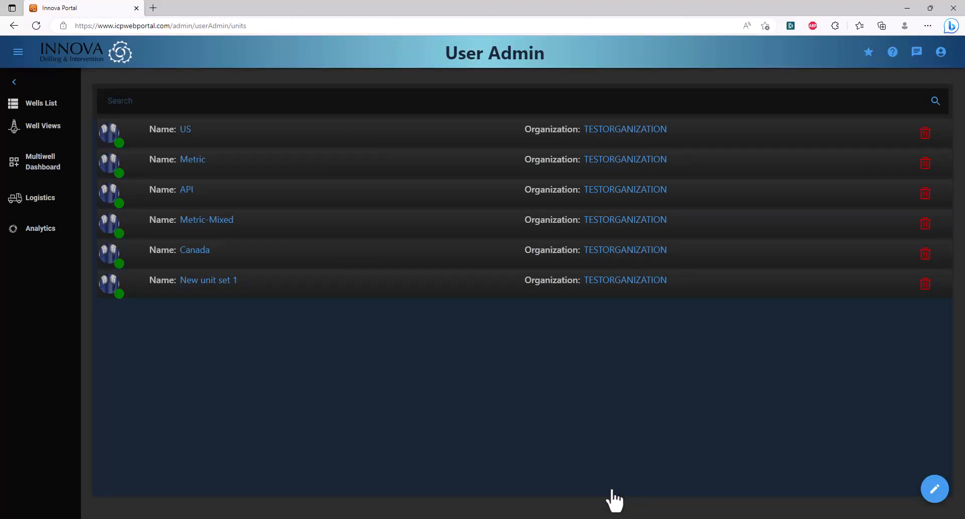
left_click(415, 289)
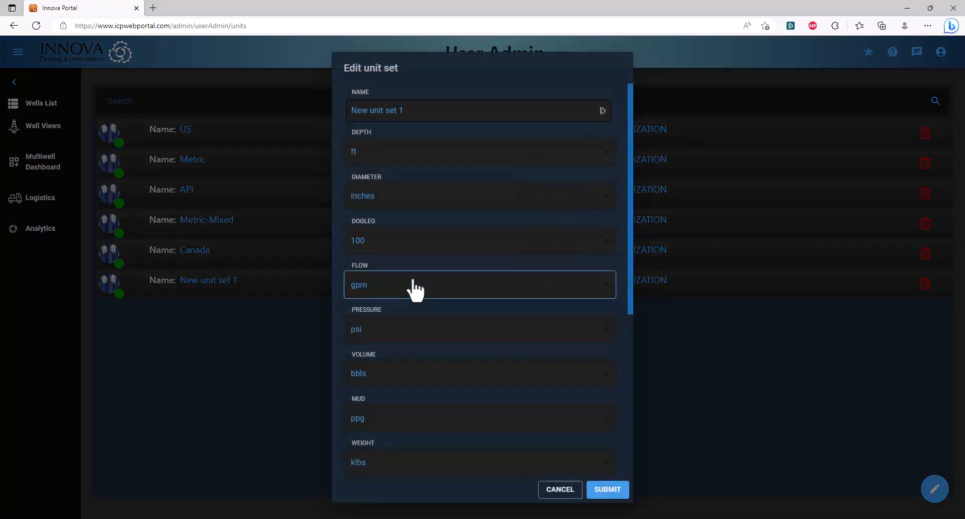
left_click(560, 489)
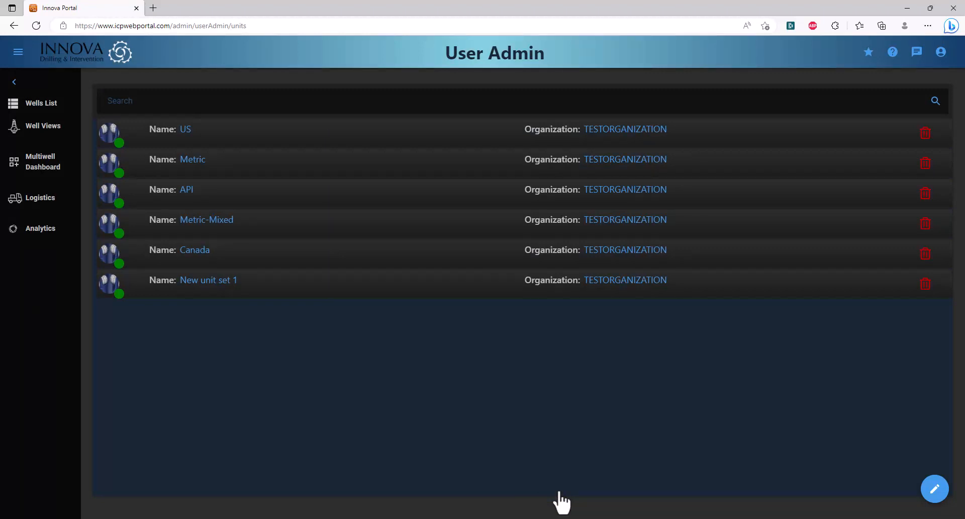
left_click(926, 285)
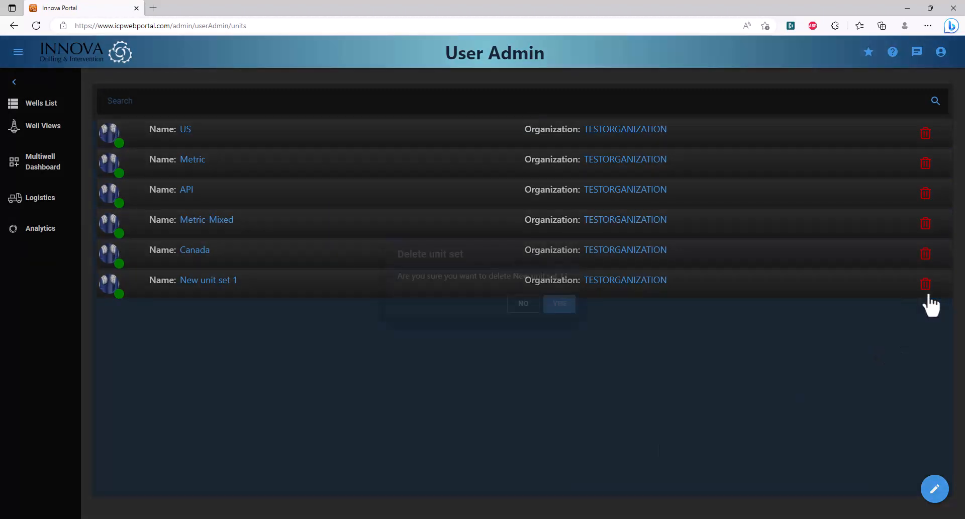
left_click(556, 307)
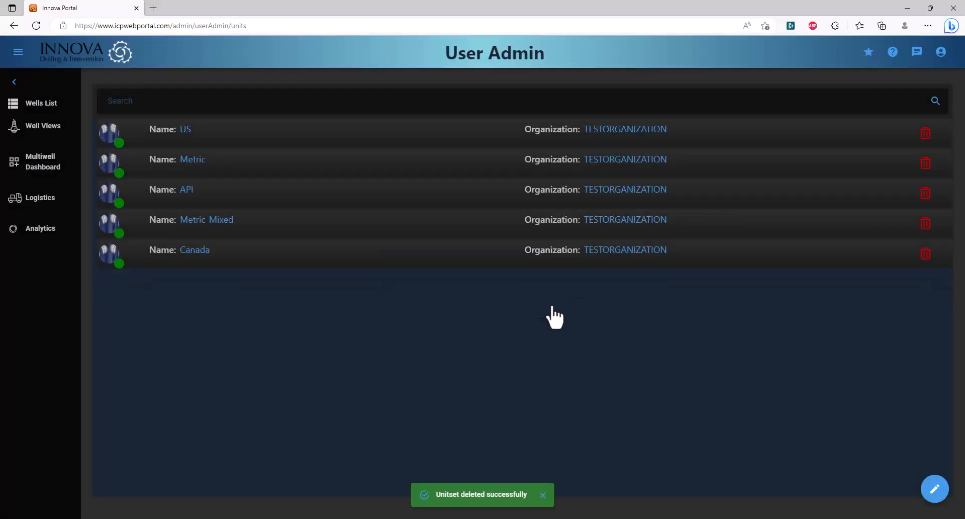
- Go to User Management > Roles and start an empty Add role form
left_click(18, 52)
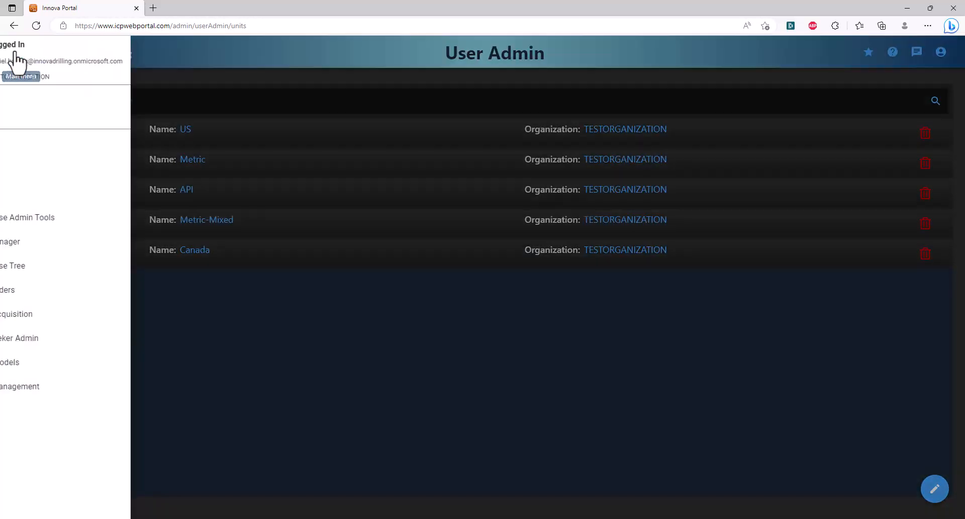
left_click(68, 386)
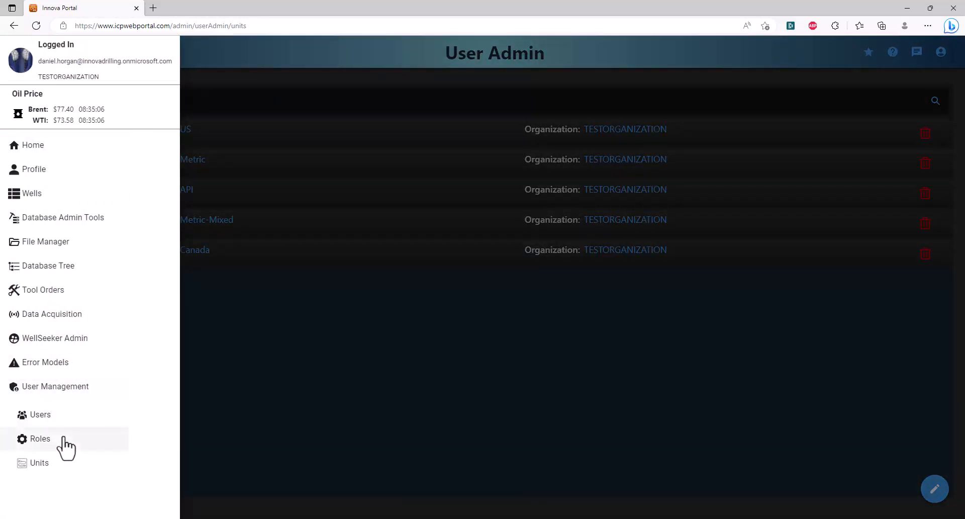
left_click(40, 439)
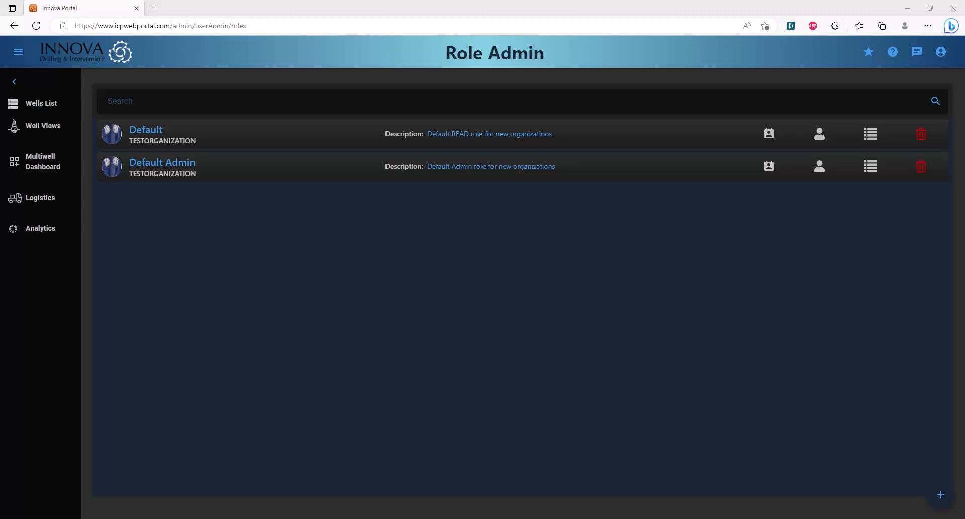
left_click(942, 495)
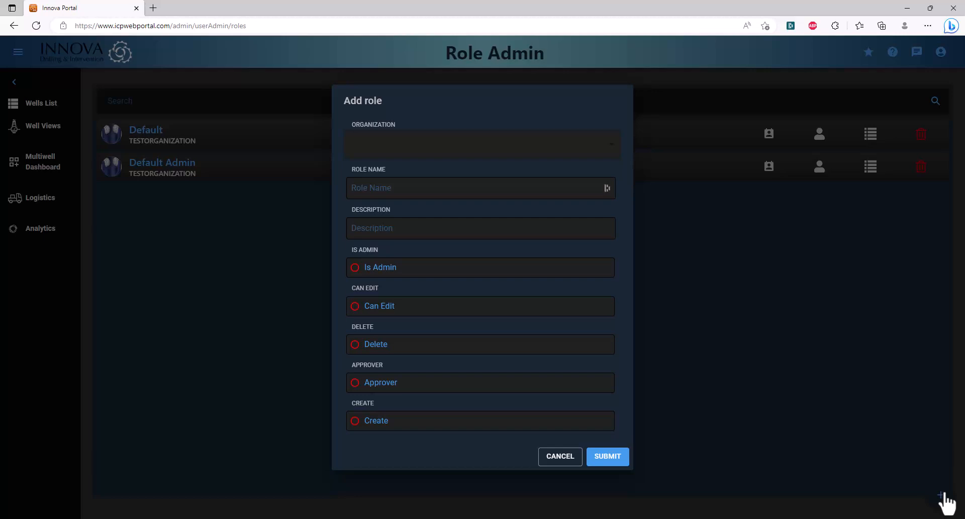
- Create TESTORGANIZATION role 'Add Edit Delete', described 'Standard Editor Role', with Can Edit, Delete and Create on
left_click(589, 147)
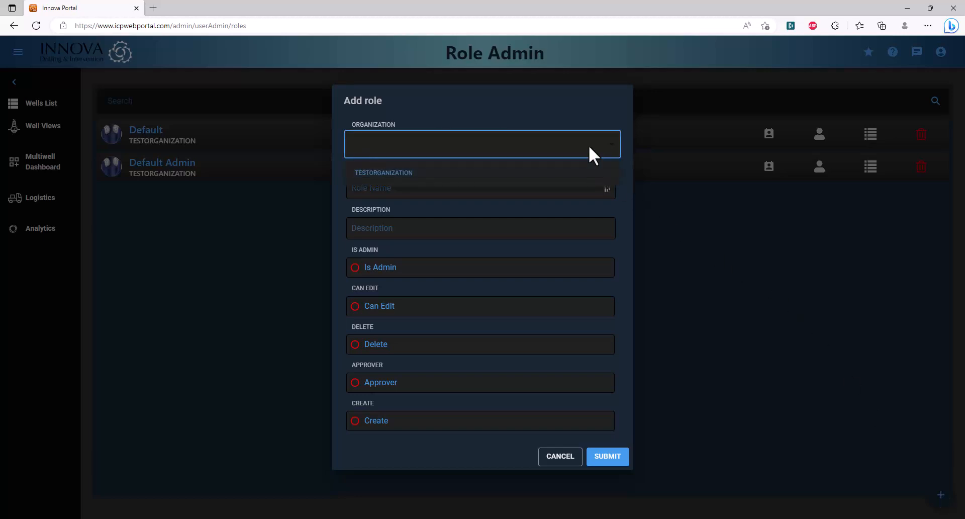
left_click(584, 176)
left_click(546, 187)
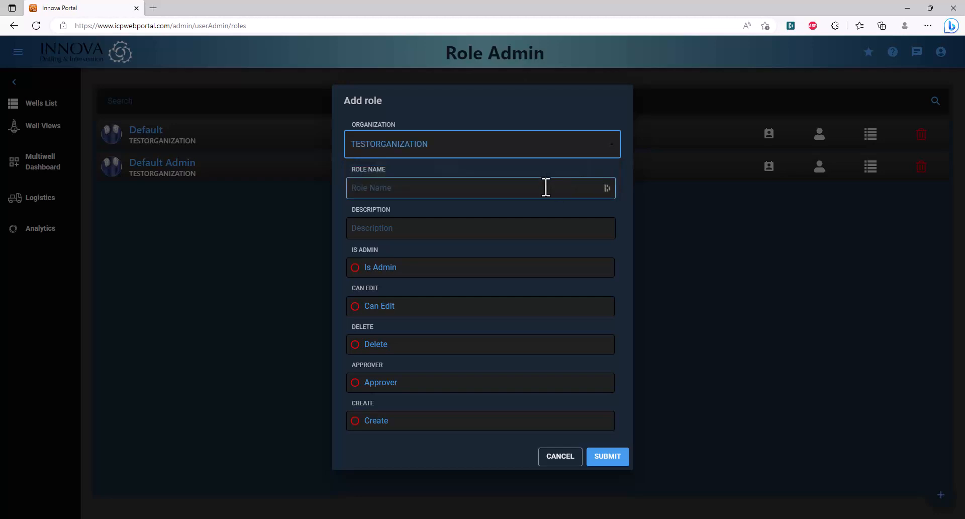
type("Add Edit Delete")
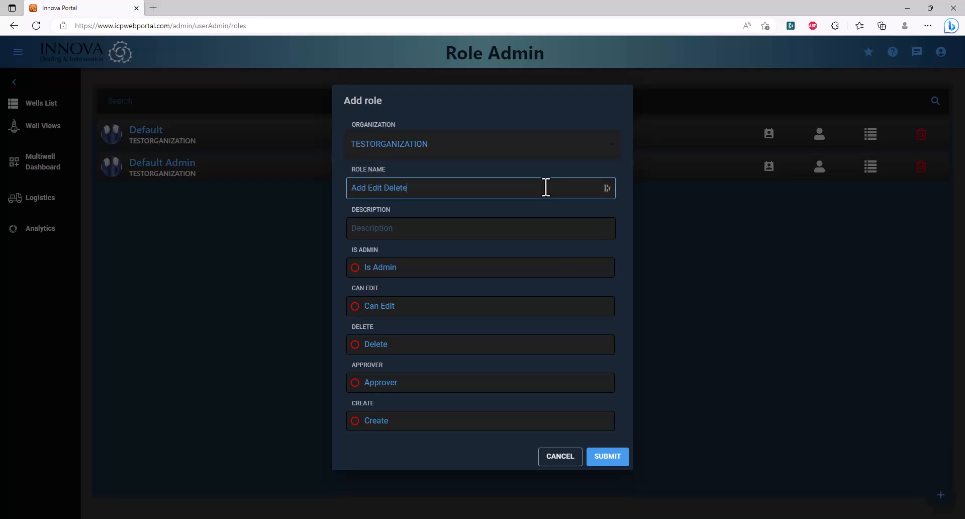
key("Tab")
type("Standard Editor Role")
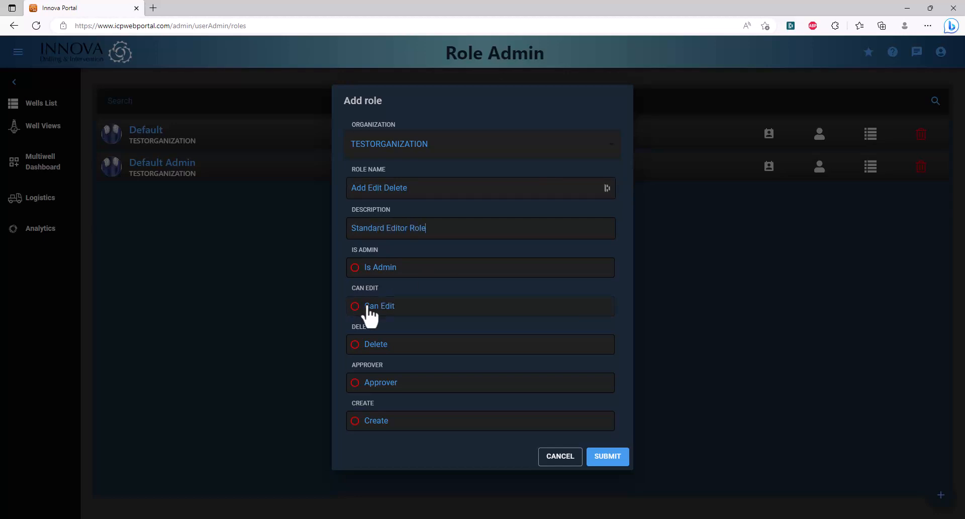
left_click(370, 311)
left_click(357, 345)
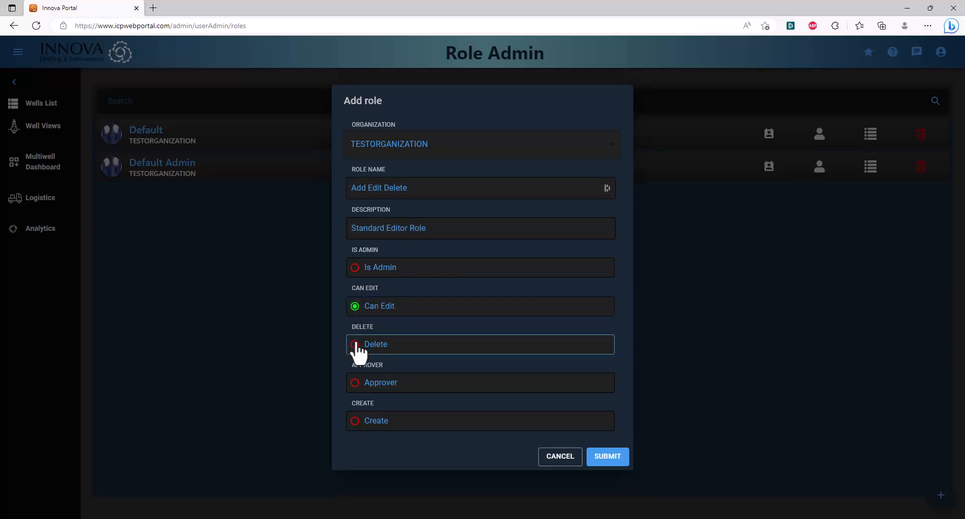
left_click(367, 423)
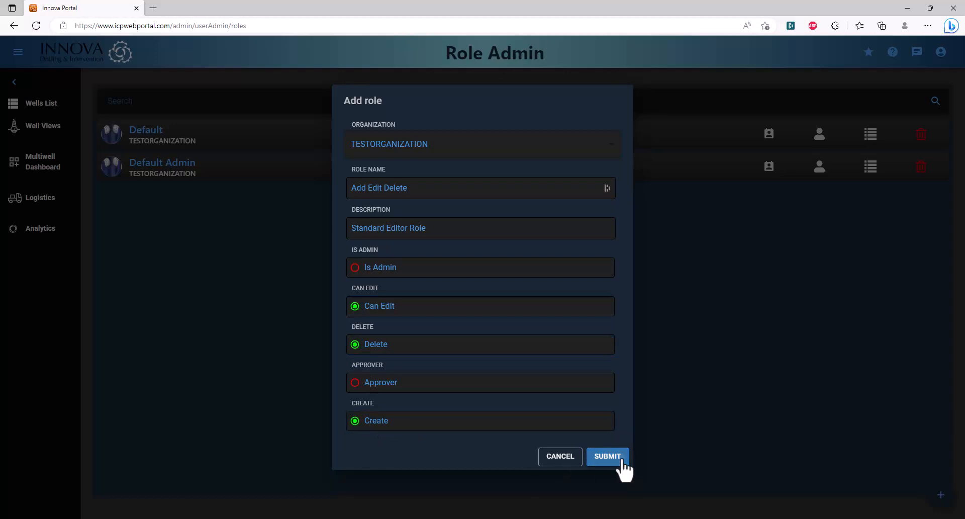
left_click(619, 464)
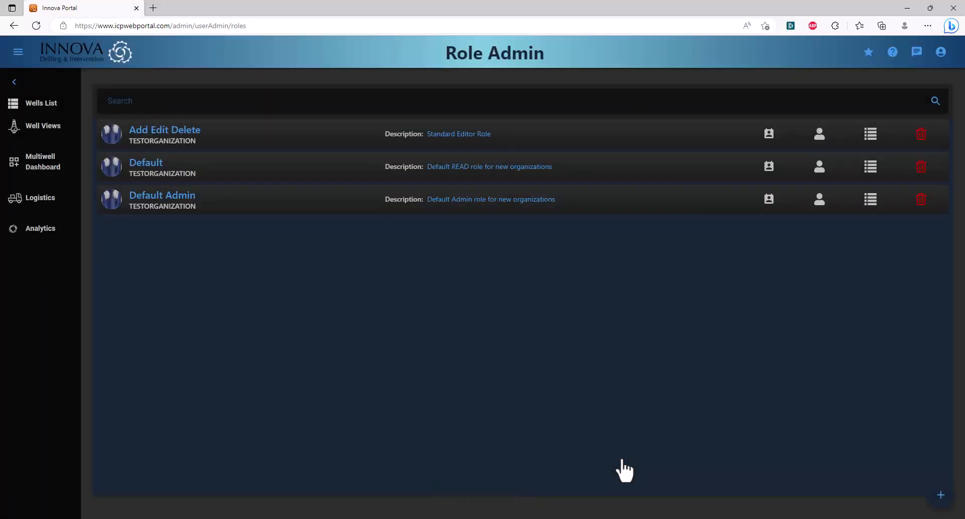
- Look through the Add Edit Delete role's editor, feature and operator dialogs without making changes
left_click(520, 142)
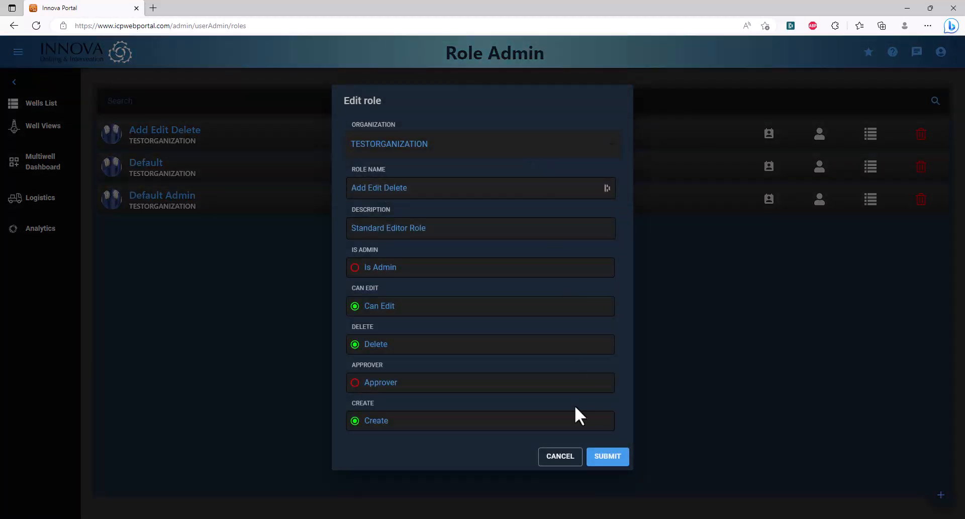
left_click(557, 458)
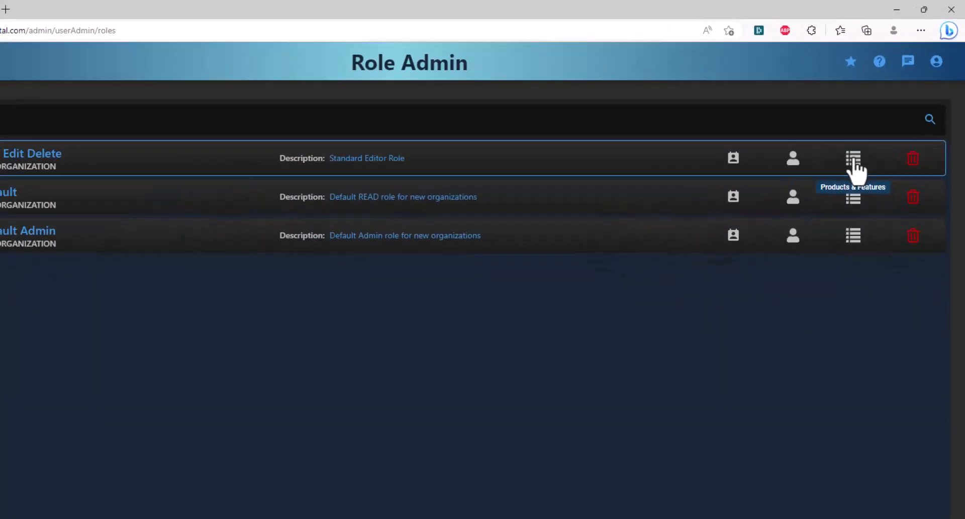
left_click(769, 136)
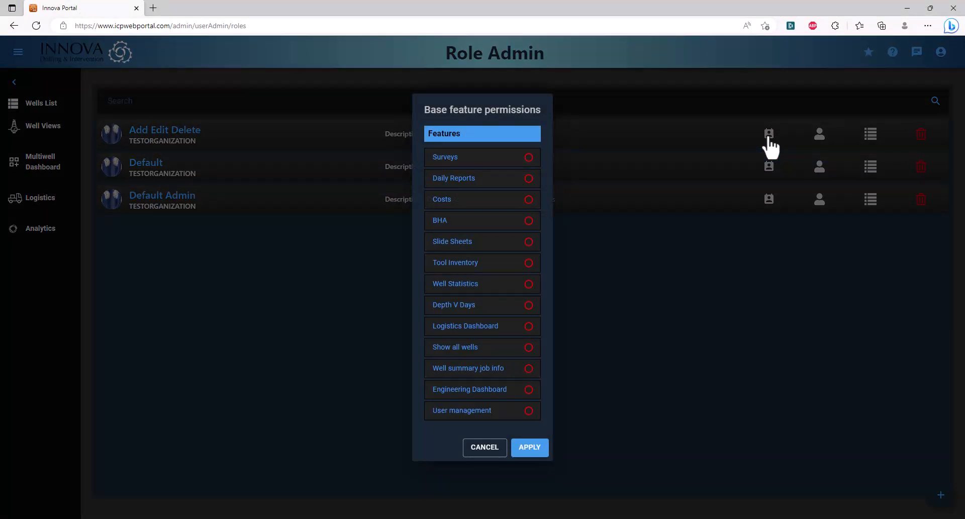
left_click(477, 447)
left_click(820, 136)
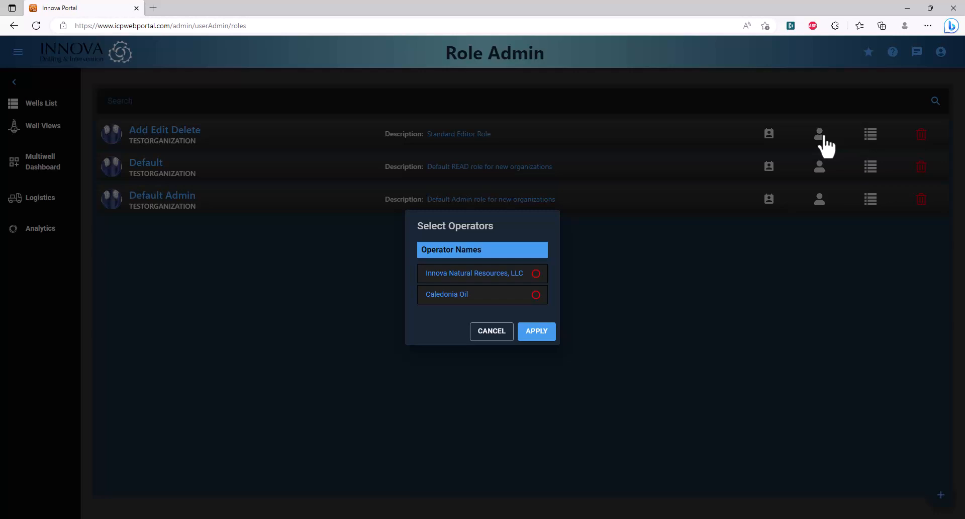
left_click(490, 331)
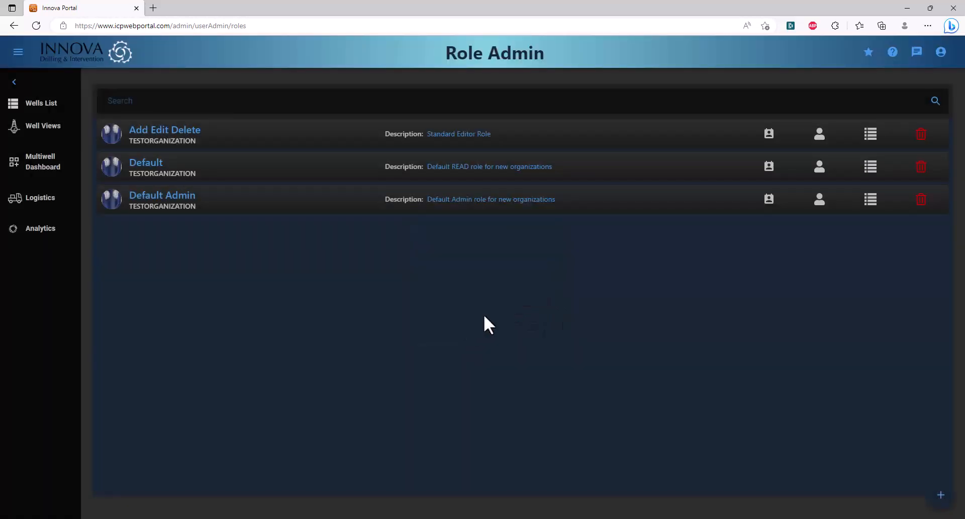
- Enable all nine Website features for the role, from Base features through Real Time, and apply
left_click(868, 142)
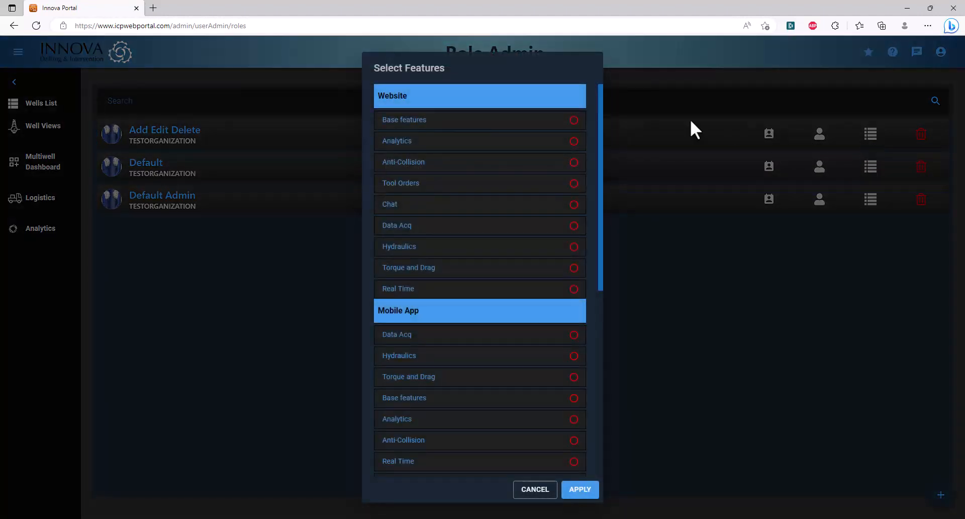
left_click(574, 120)
left_click(574, 141)
left_click(574, 162)
left_click(574, 183)
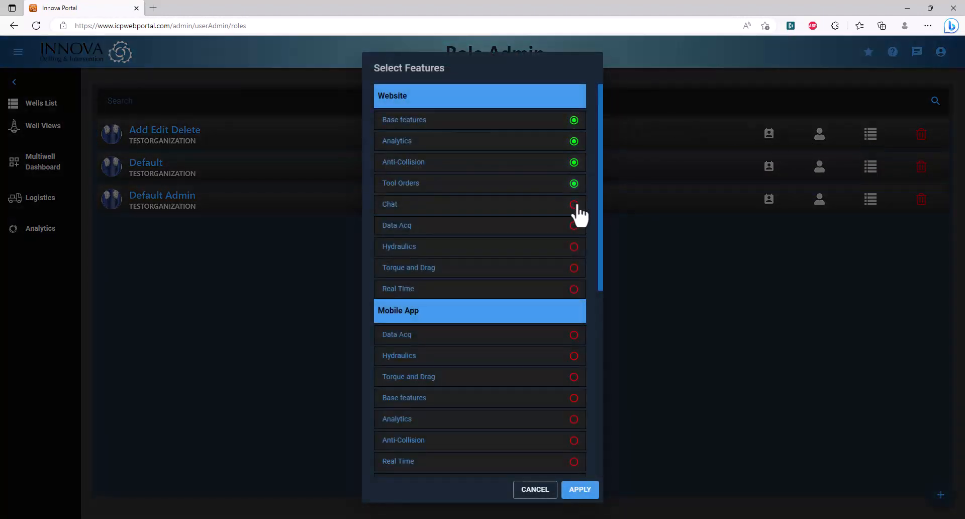
left_click(574, 204)
left_click(574, 225)
left_click(574, 246)
left_click(574, 267)
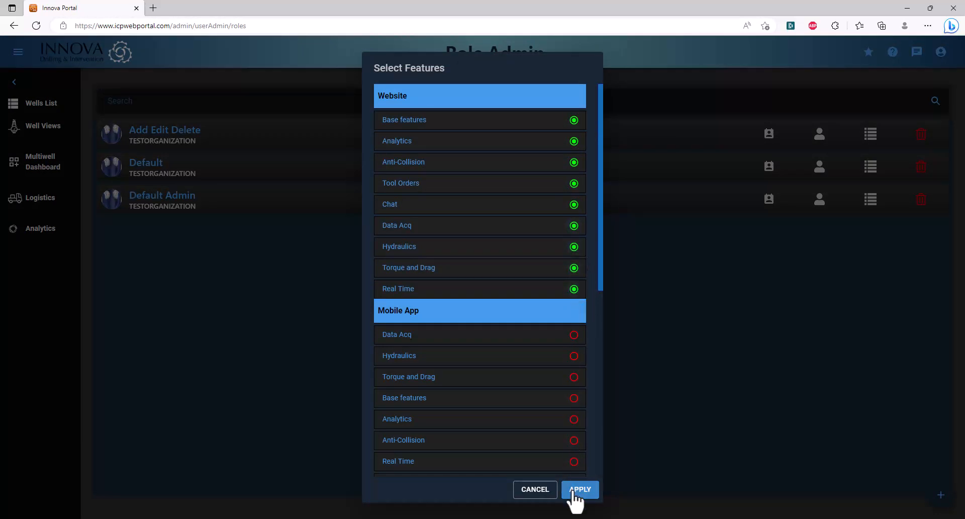
left_click(580, 489)
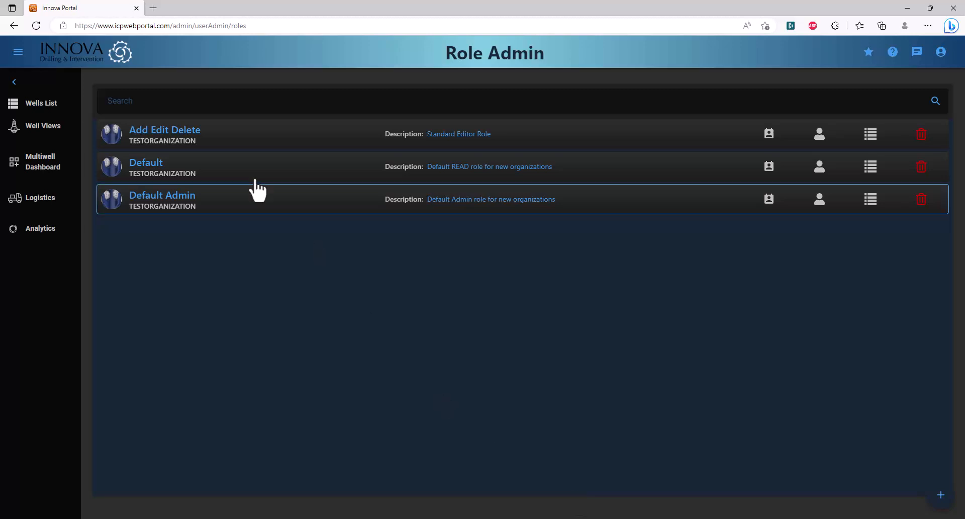
left_click(18, 52)
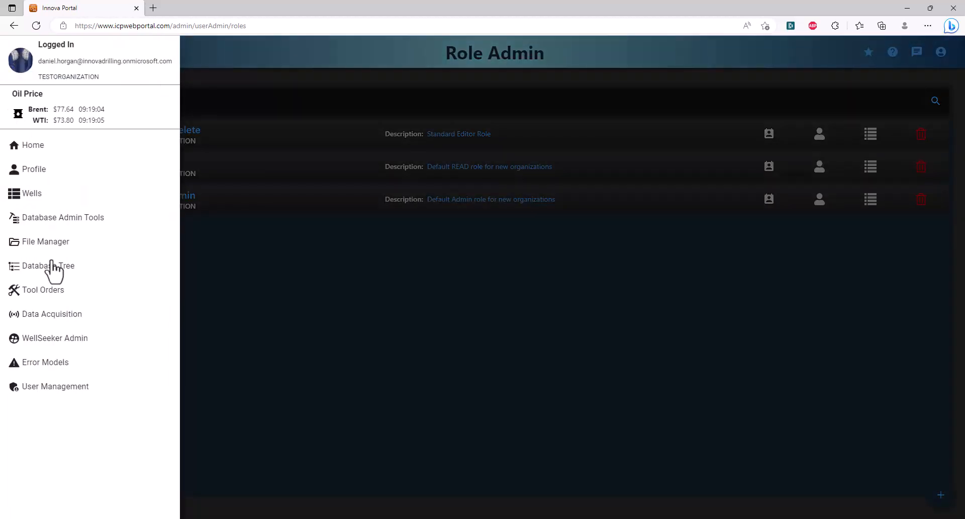
- Go to User Management > Users, start a new user and enter their e-mail address
left_click(56, 386)
left_click(56, 418)
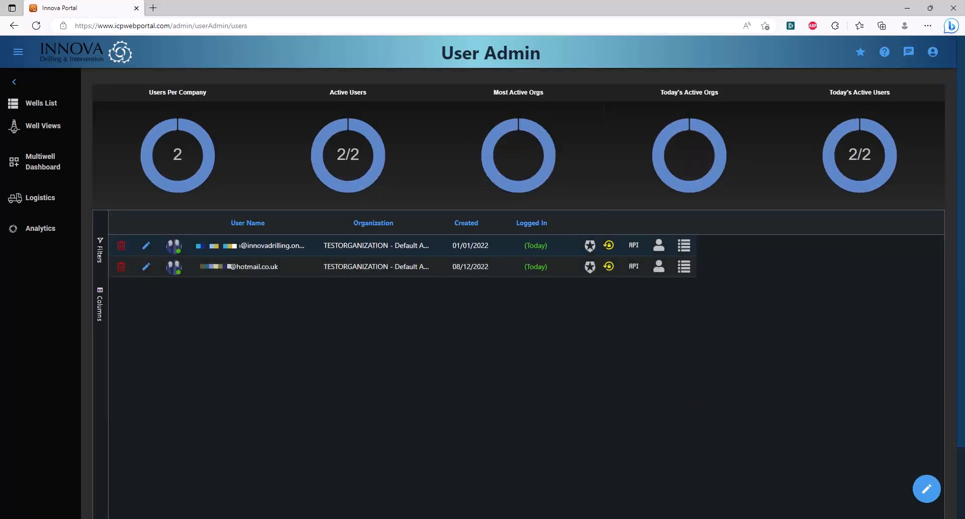
mouse_move(935, 503)
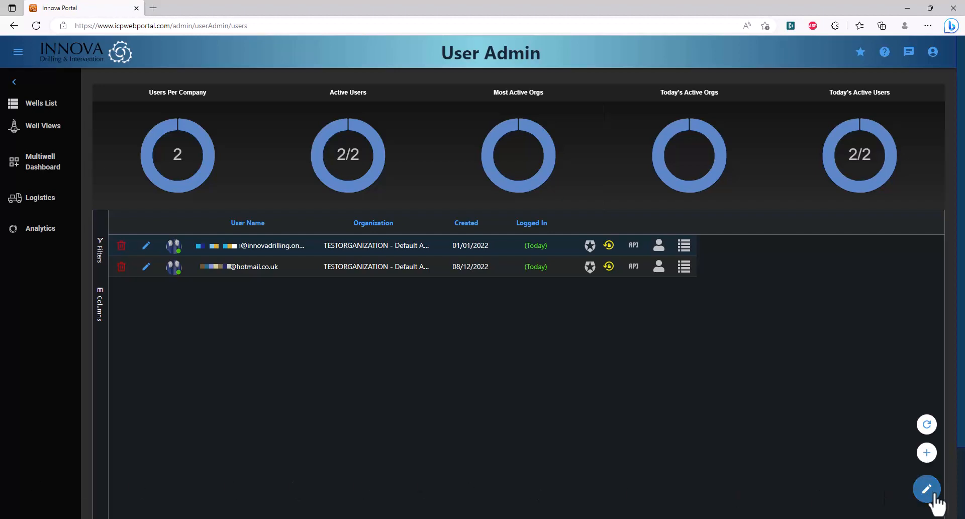
left_click(926, 457)
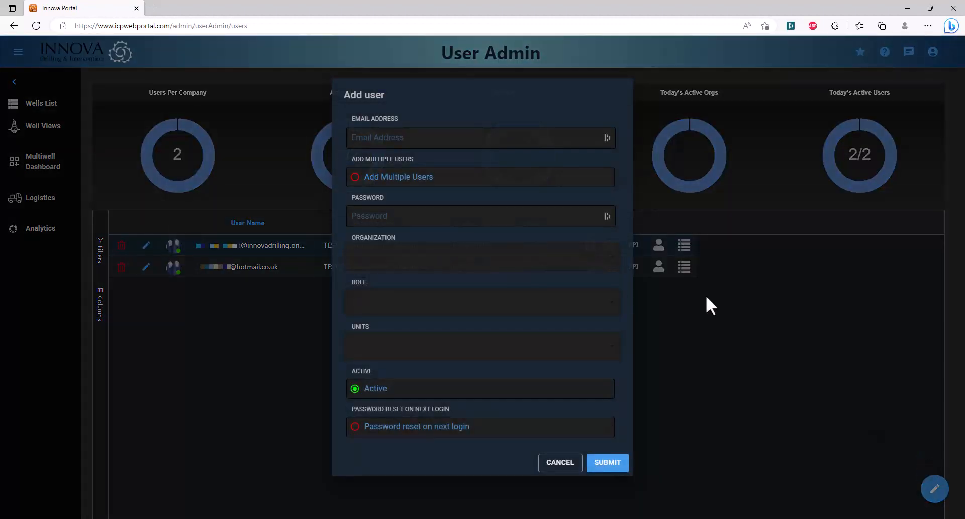
left_click(437, 143)
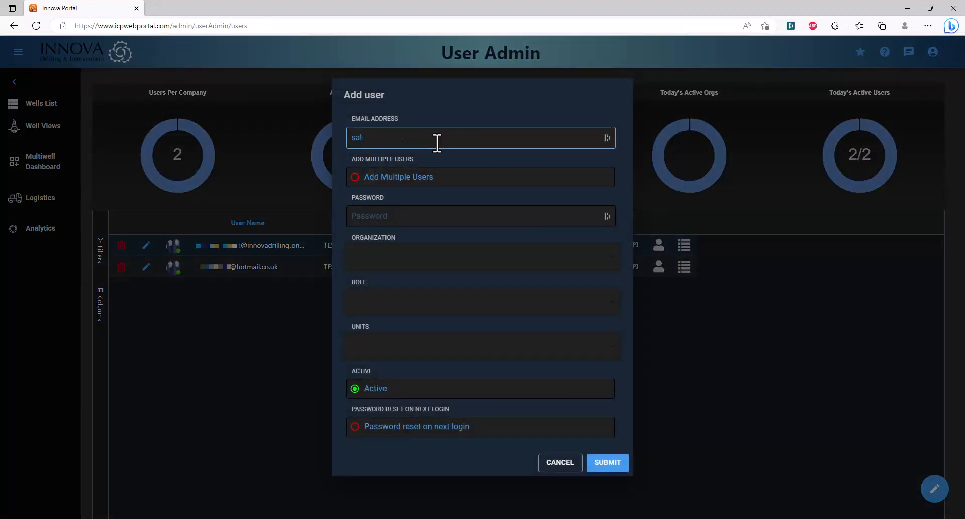
- Try multiple-user entry with two e-mail addresses, then switch back to single-user entry
left_click(357, 177)
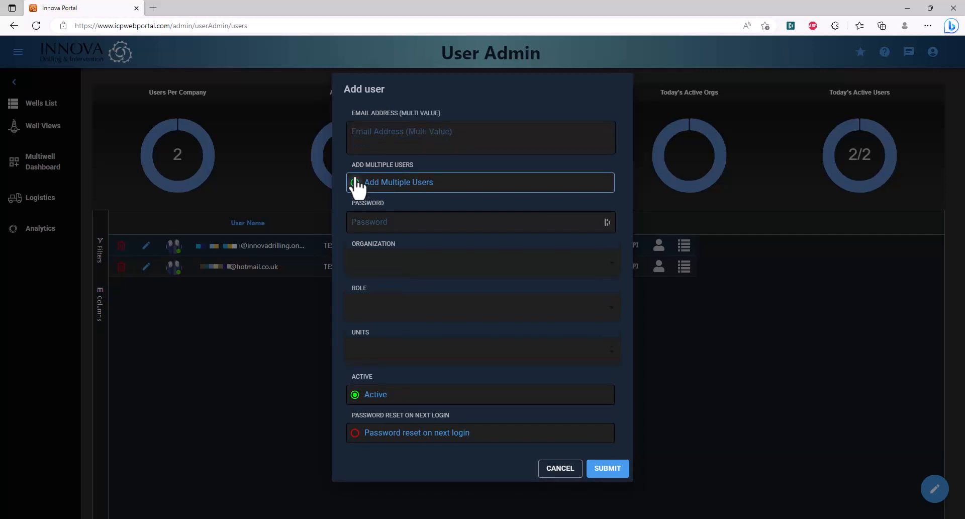
left_click(375, 136)
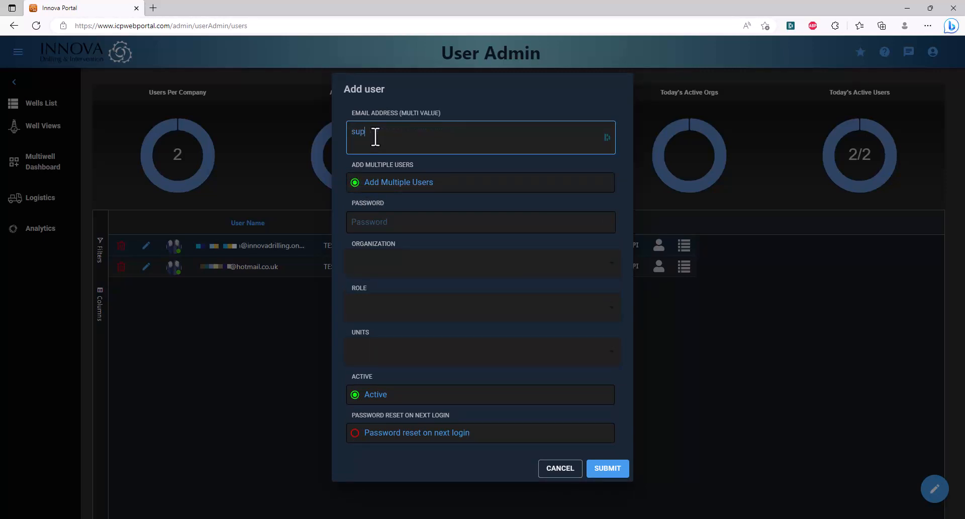
key("Return")
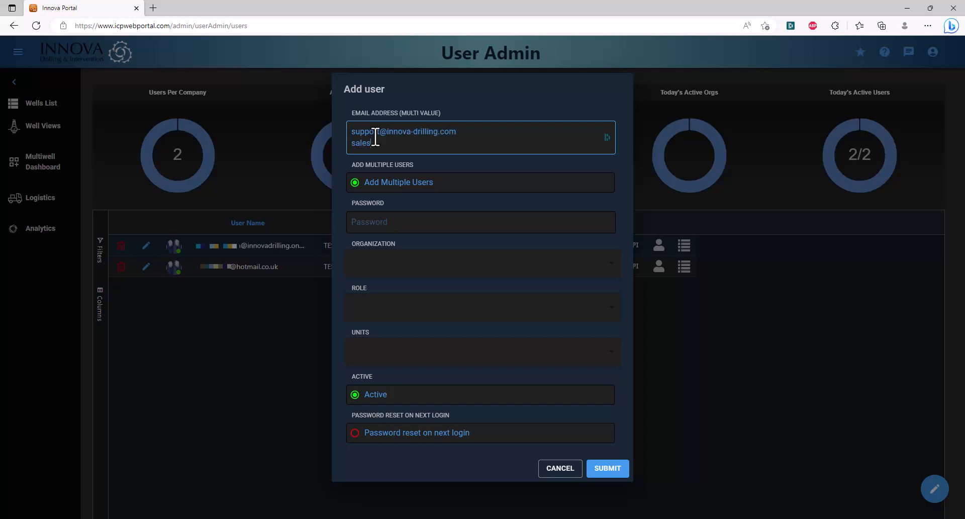
left_click(356, 183)
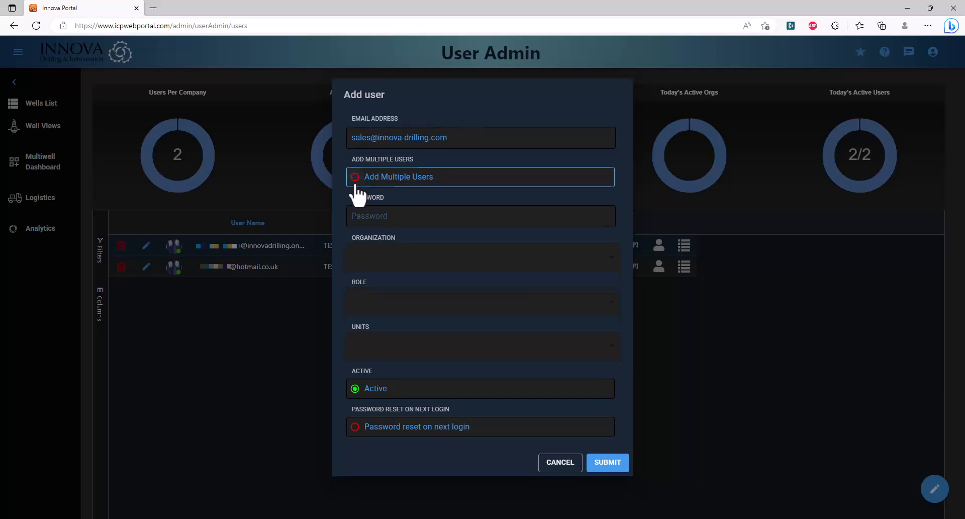
- Enter the user's password, require a reset at next login, and submit with TESTORGANIZATION, Add Edit Delete and US units
left_click(372, 216)
type("Pa")
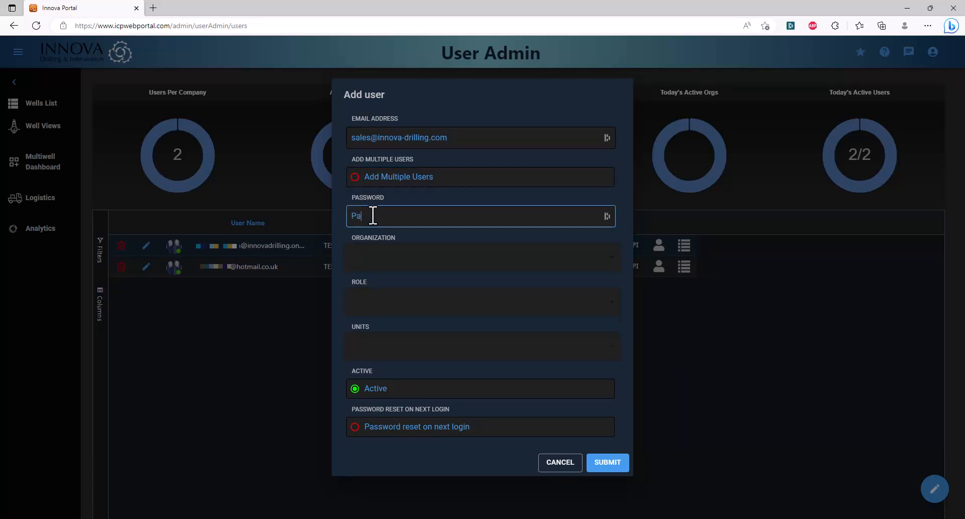
type("ssword3#")
left_click(354, 435)
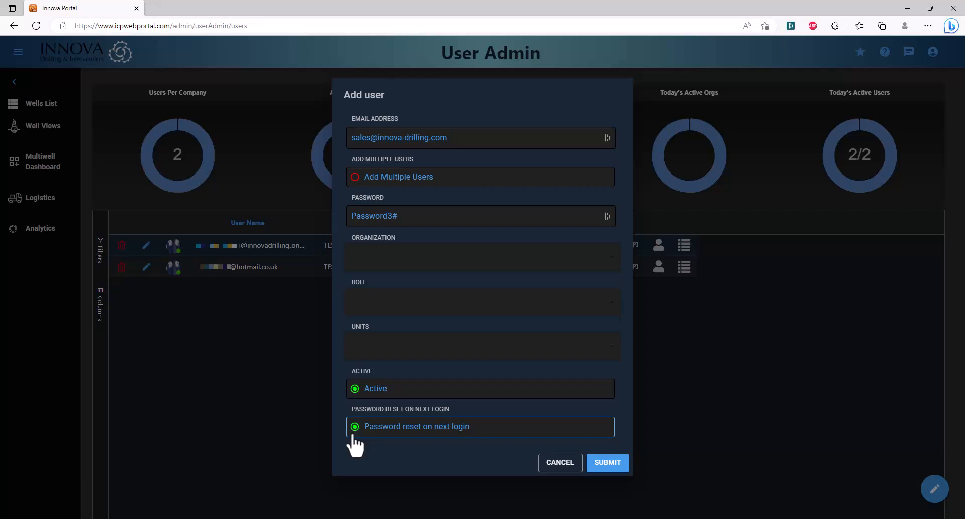
left_click(469, 265)
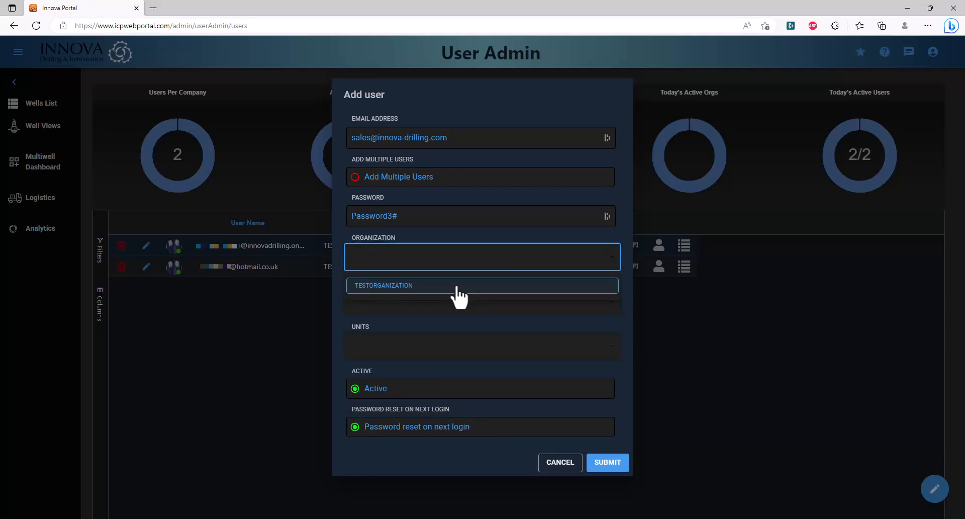
left_click(457, 287)
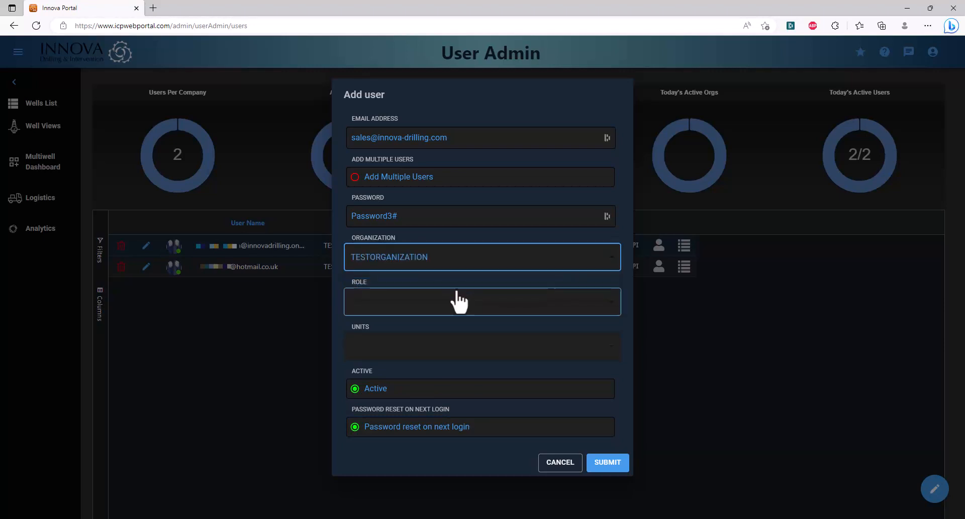
left_click(456, 303)
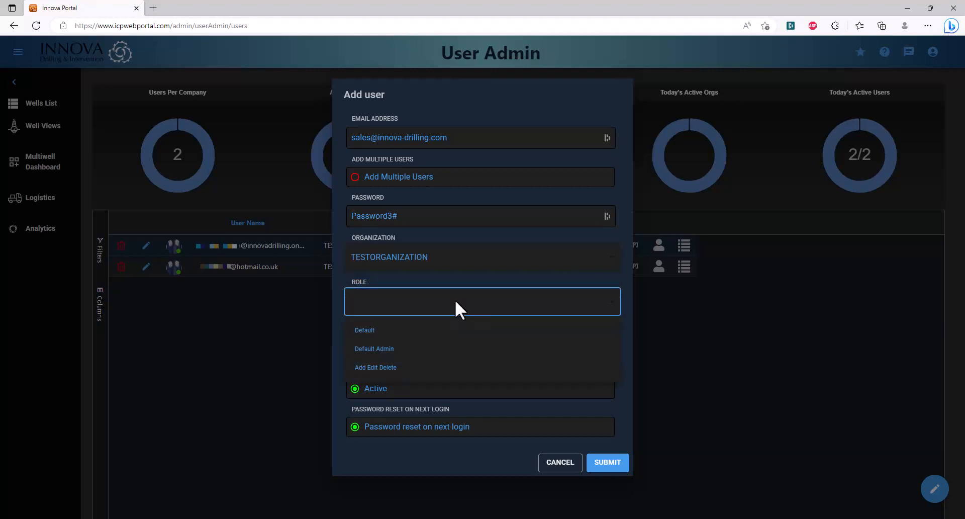
left_click(420, 373)
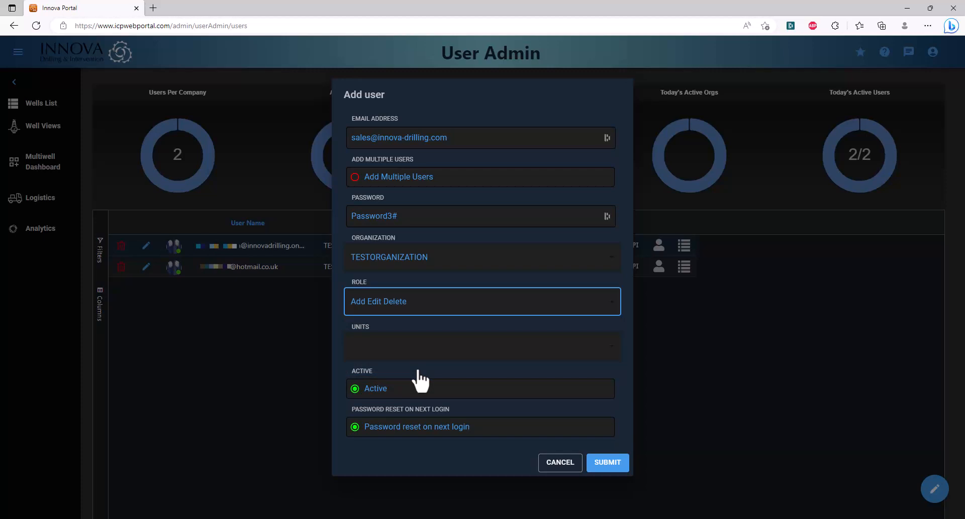
left_click(419, 344)
left_click(420, 376)
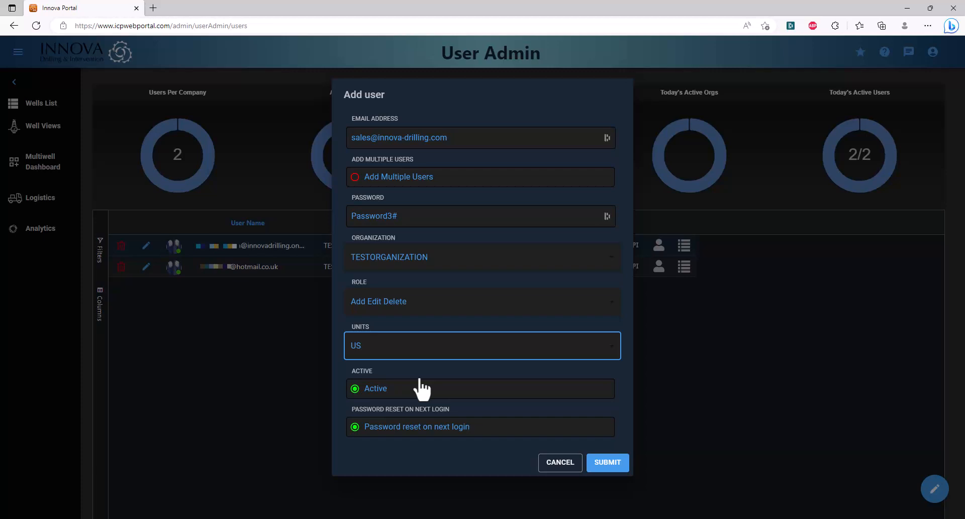
left_click(606, 467)
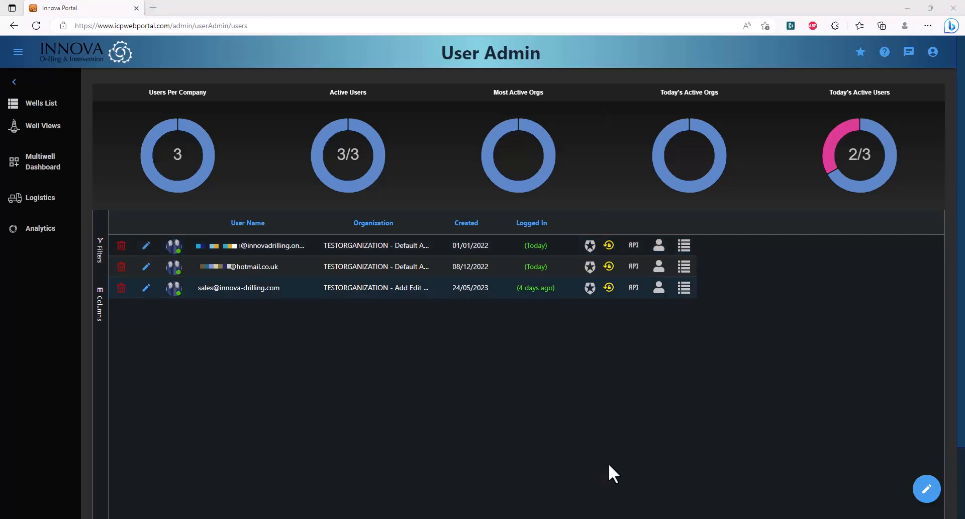
- Check the new user's operator access without changes, then bring up their Select Wells list
left_click(659, 289)
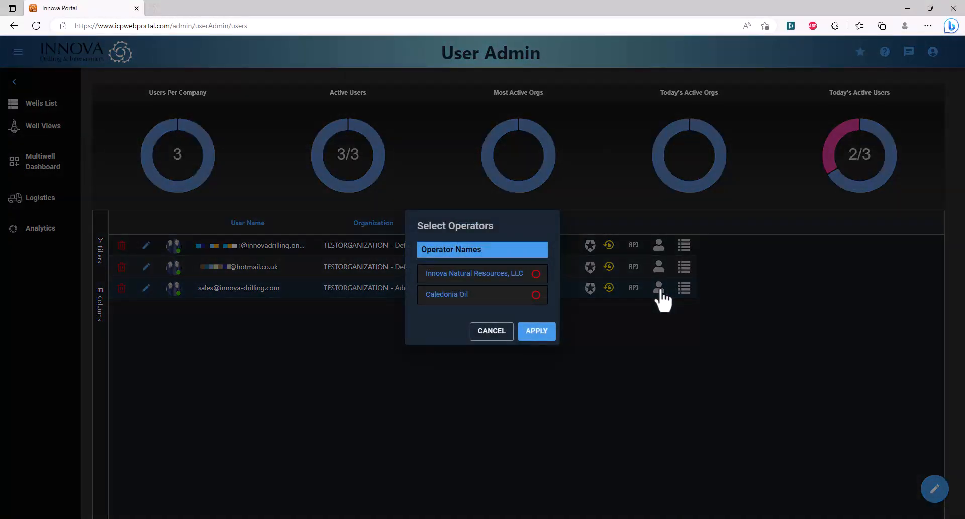
left_click(498, 332)
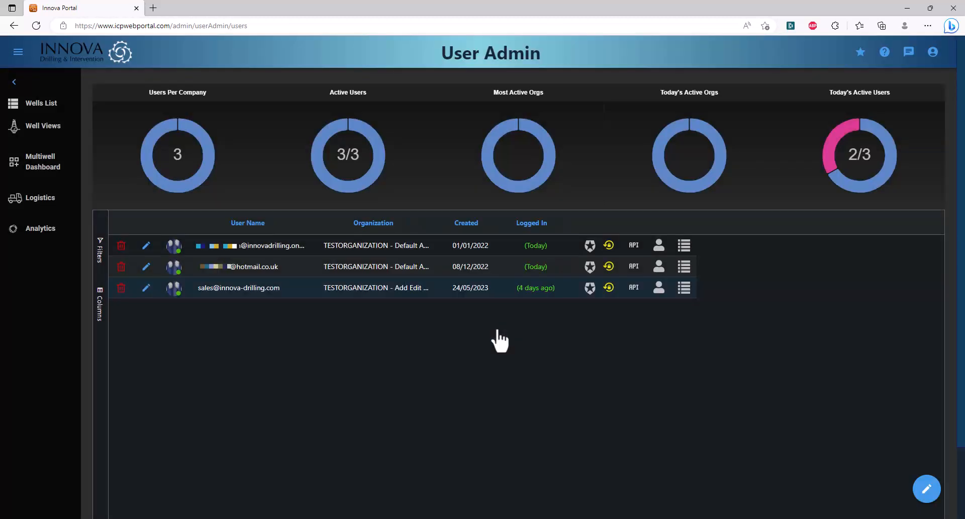
left_click(684, 288)
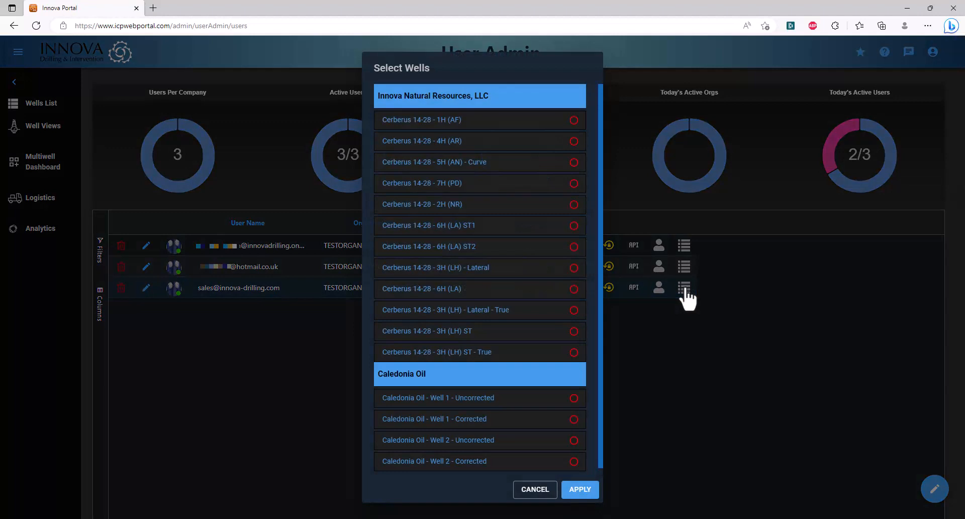
- Tick Cerberus 14-28 wells 1H (AF), 4H (AR), 5H (AN) - Curve and 7H (PD), then apply
left_click(576, 126)
left_click(575, 142)
left_click(574, 162)
left_click(574, 183)
left_click(587, 491)
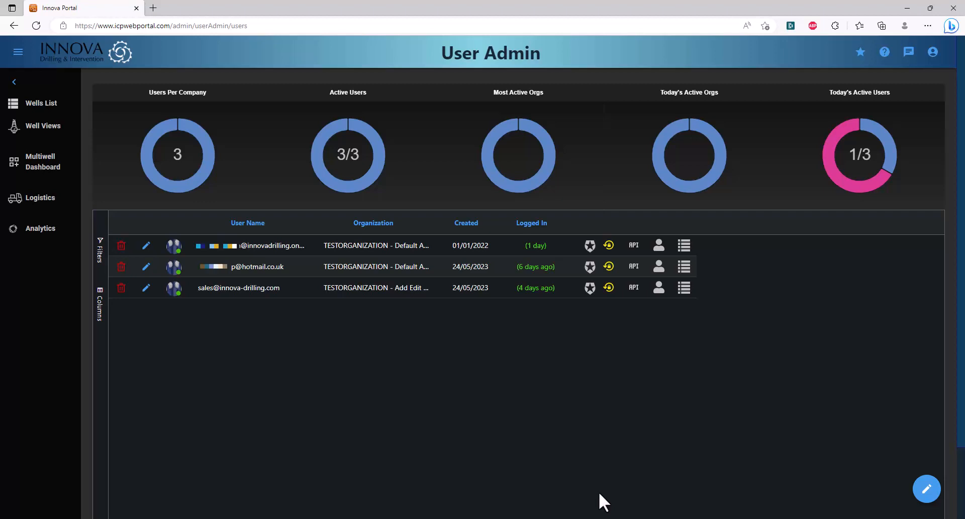
- Enable MFA in the new user's row, then reset their MFA device and confirm
left_click(591, 288)
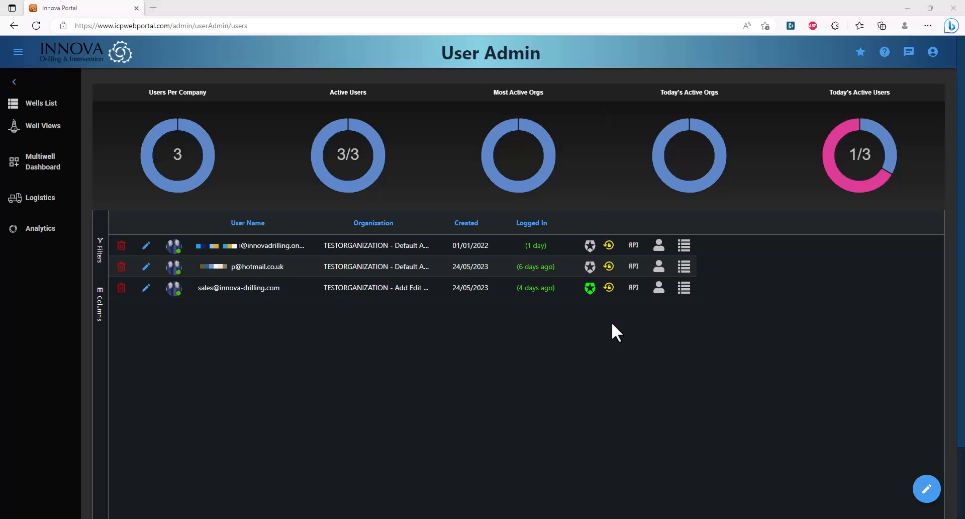
left_click(609, 288)
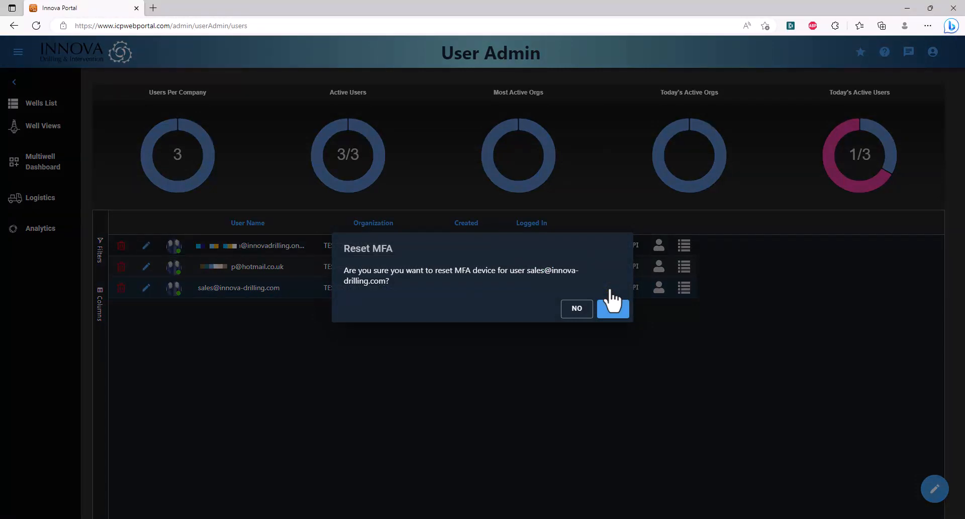
left_click(613, 307)
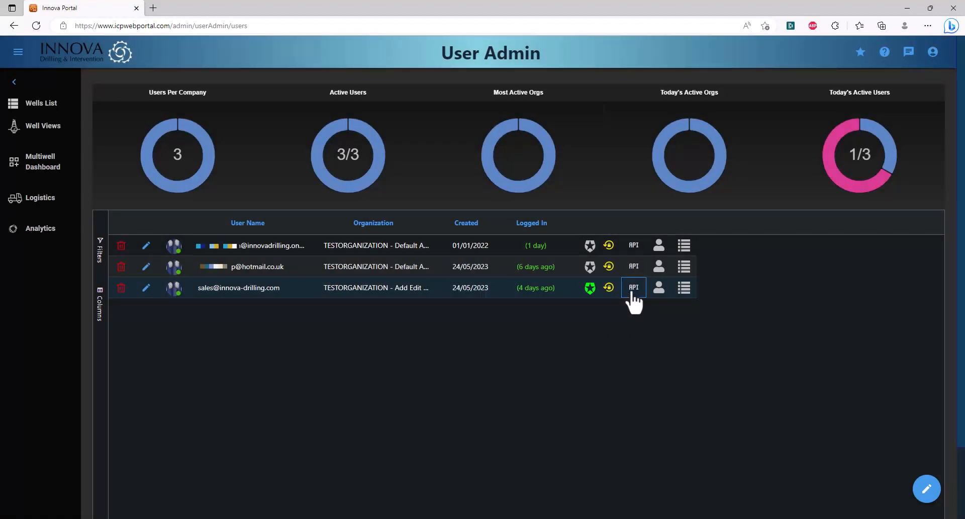
left_click(633, 294)
left_click(146, 288)
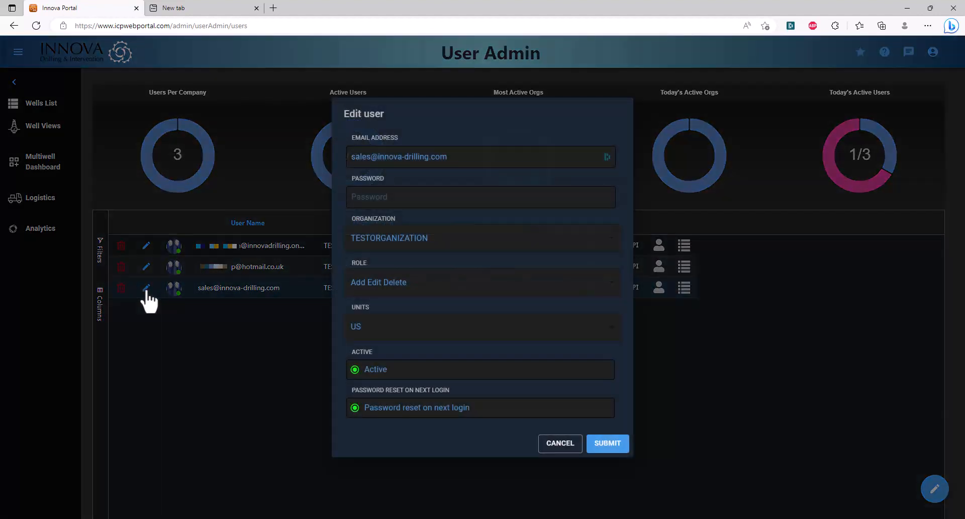
left_click(563, 444)
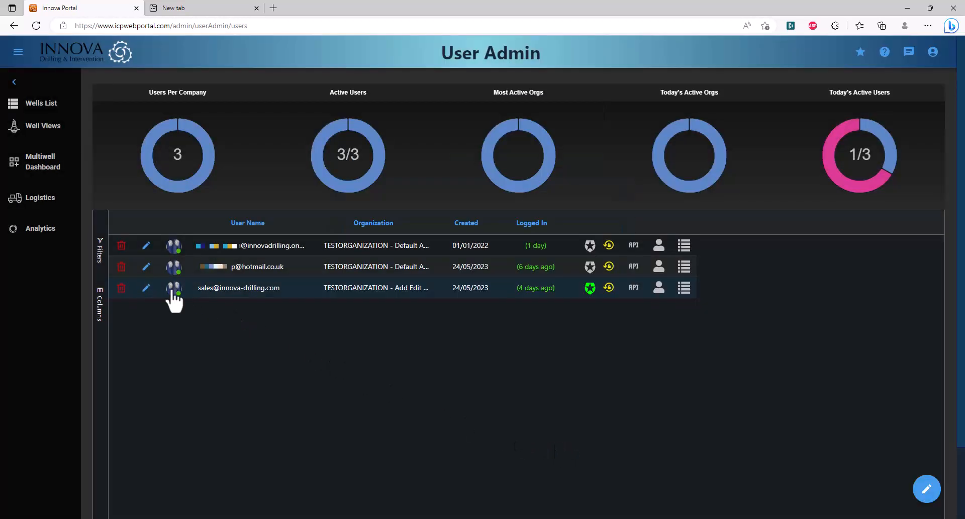